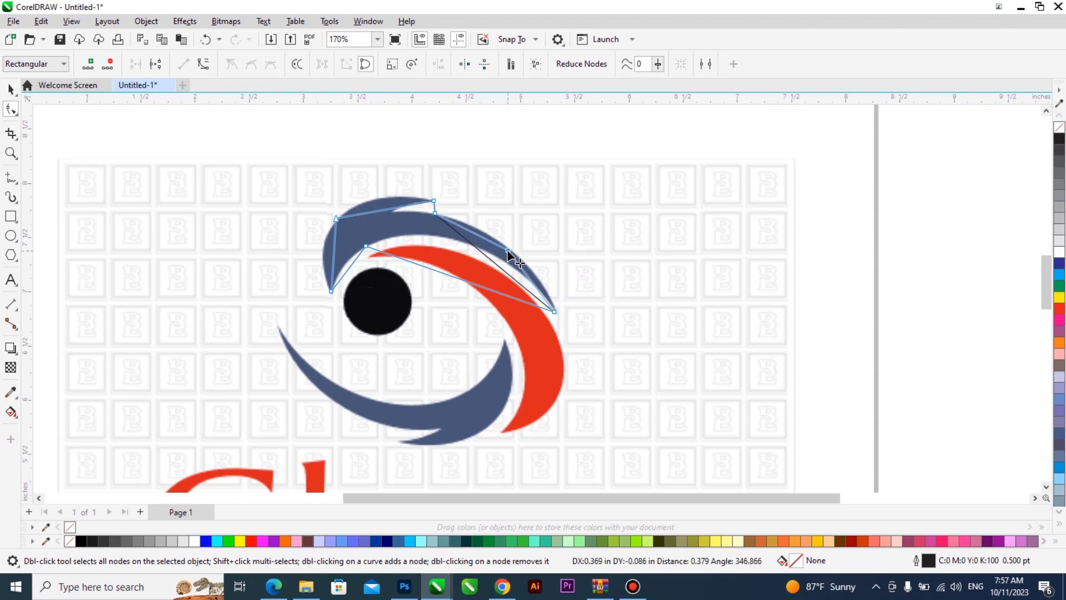
# - Add a node on the long lower segment of the outline and place it on the upper blue swoosh's inner edge
pyautogui.scroll(1, 456, 283)
pyautogui.scroll(2, 455, 282)
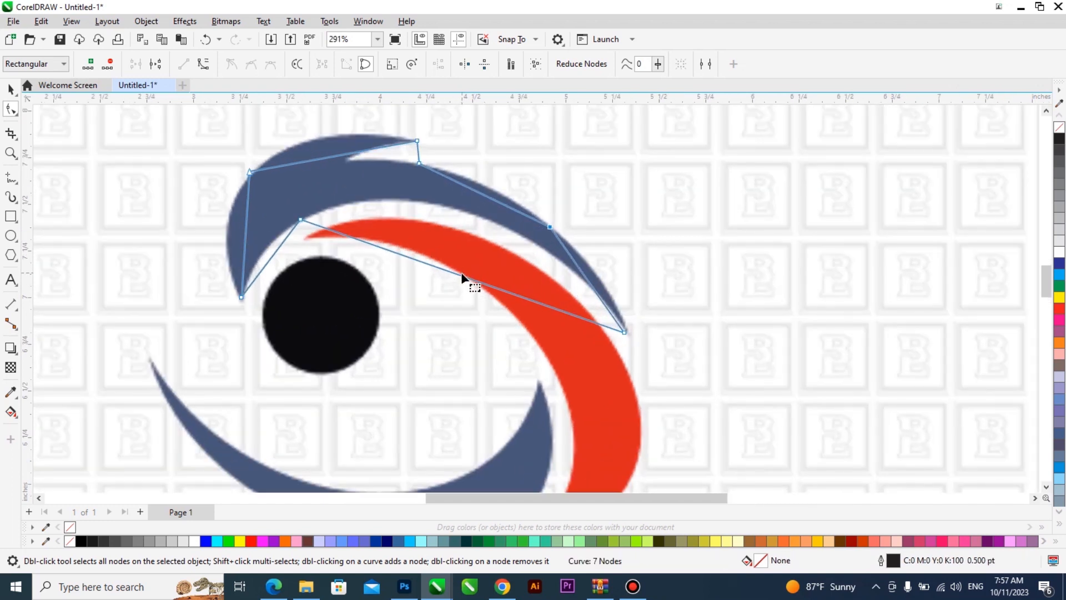
pyautogui.moveTo(464, 276); pyautogui.dragTo(477, 213)
# - Convert the outline segment along the middle of the upper blue swoosh's outer edge to a curve and bend it to match
pyautogui.rightClick(483, 198)
pyautogui.click(479, 193)
pyautogui.rightClick(478, 192)
pyautogui.click(515, 286)
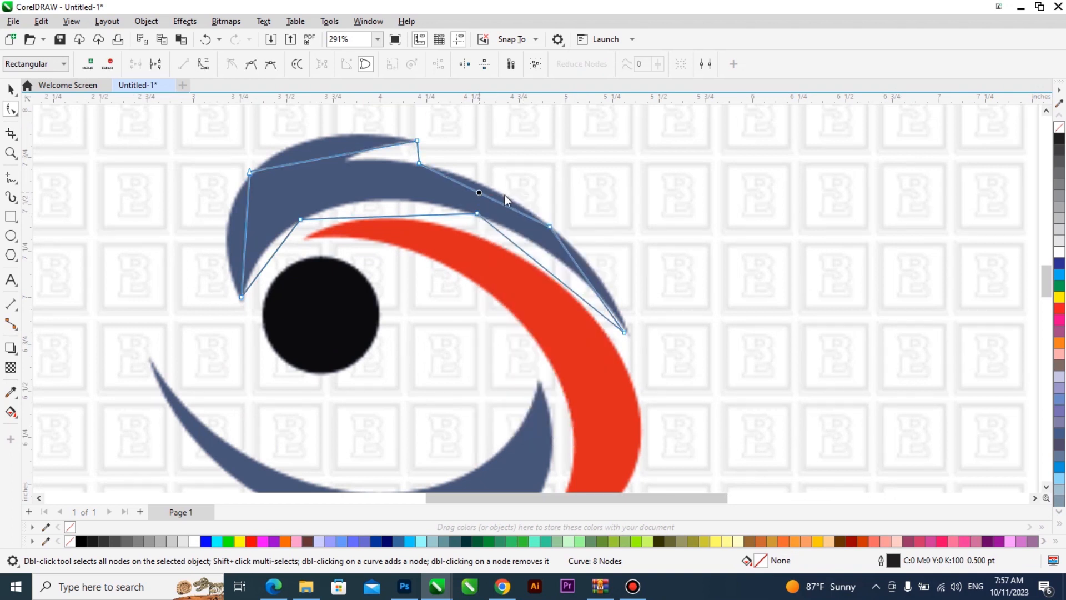
pyautogui.scroll(1, 504, 194)
pyautogui.moveTo(479, 198); pyautogui.dragTo(484, 186)
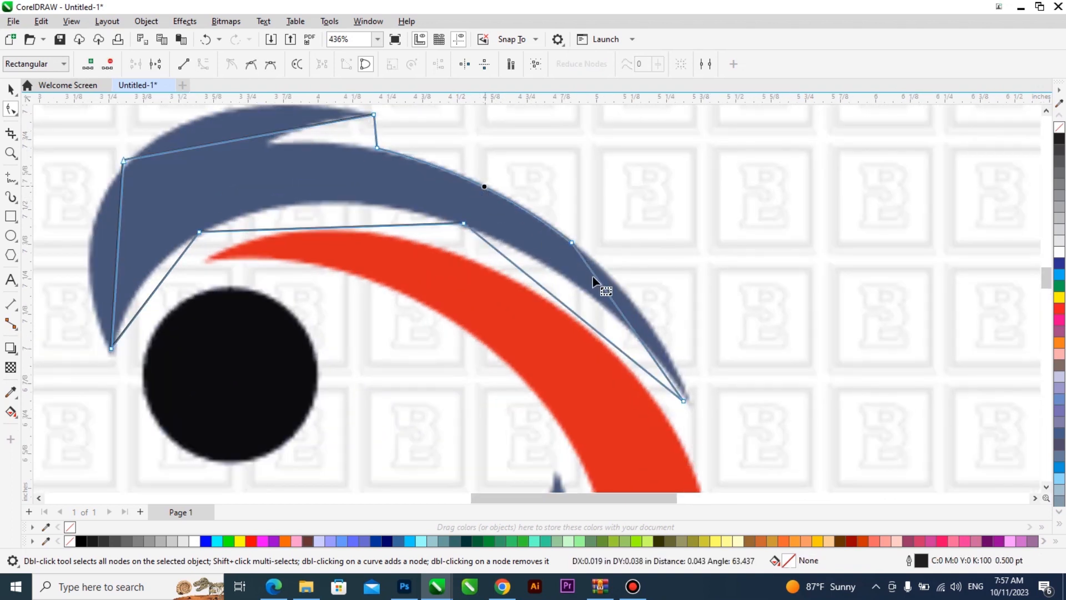
# - Convert the outer segment leading to the swoosh's right tip to a curve and bend it onto the edge
pyautogui.rightClick(611, 300)
pyautogui.click(654, 388)
pyautogui.click(627, 319)
pyautogui.moveTo(630, 321); pyautogui.dragTo(649, 328)
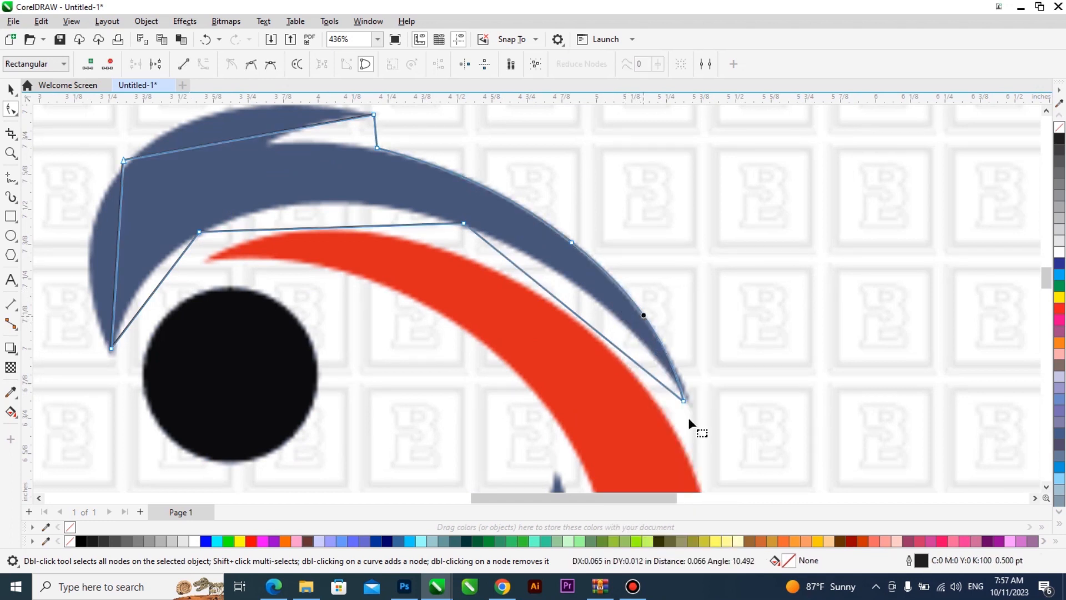
# - Refine the outline at the swoosh's right tip so the node and adjoining outer curve match the artwork
pyautogui.scroll(1, 684, 394)
pyautogui.click(682, 392)
pyautogui.moveTo(686, 392); pyautogui.dragTo(688, 394)
pyautogui.scroll(-1, 688, 394)
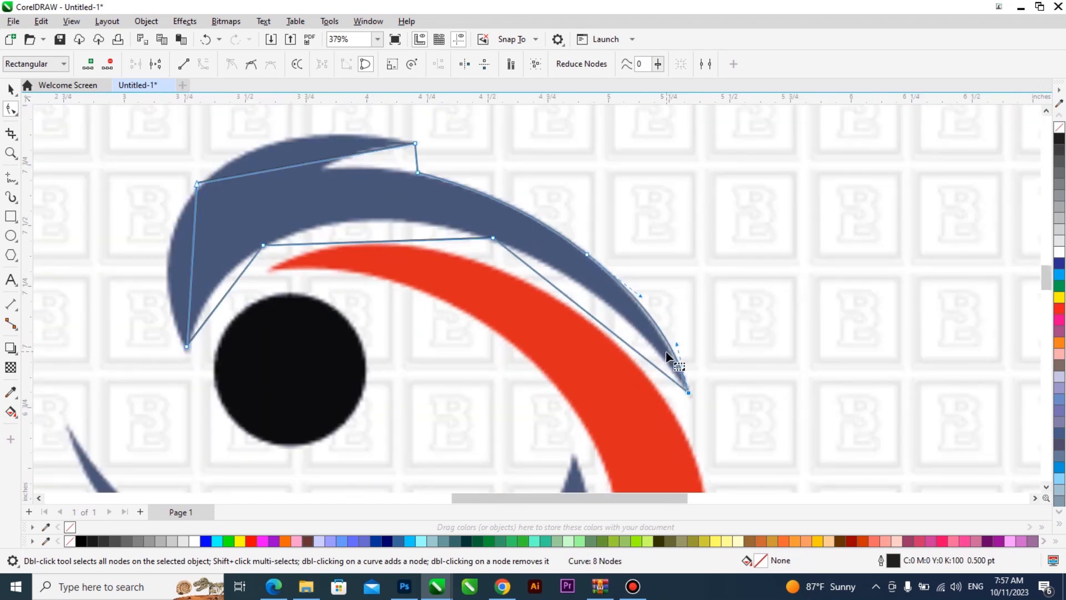
pyautogui.scroll(3, 668, 355)
pyautogui.moveTo(679, 336); pyautogui.dragTo(689, 355)
pyautogui.scroll(-3, 689, 356)
# - Convert the inner segment beside the right tip to a curve and bend it along the swoosh's inner edge
pyautogui.rightClick(580, 299)
pyautogui.press('Escape')
pyautogui.rightClick(576, 299)
pyautogui.click(614, 383)
pyautogui.click(600, 301)
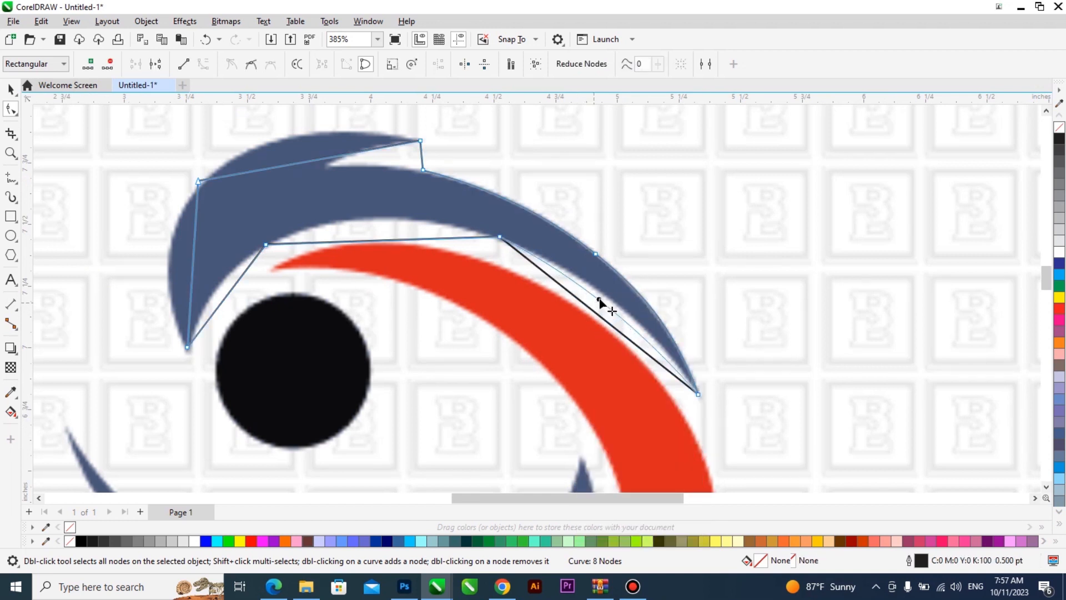
pyautogui.click(605, 294)
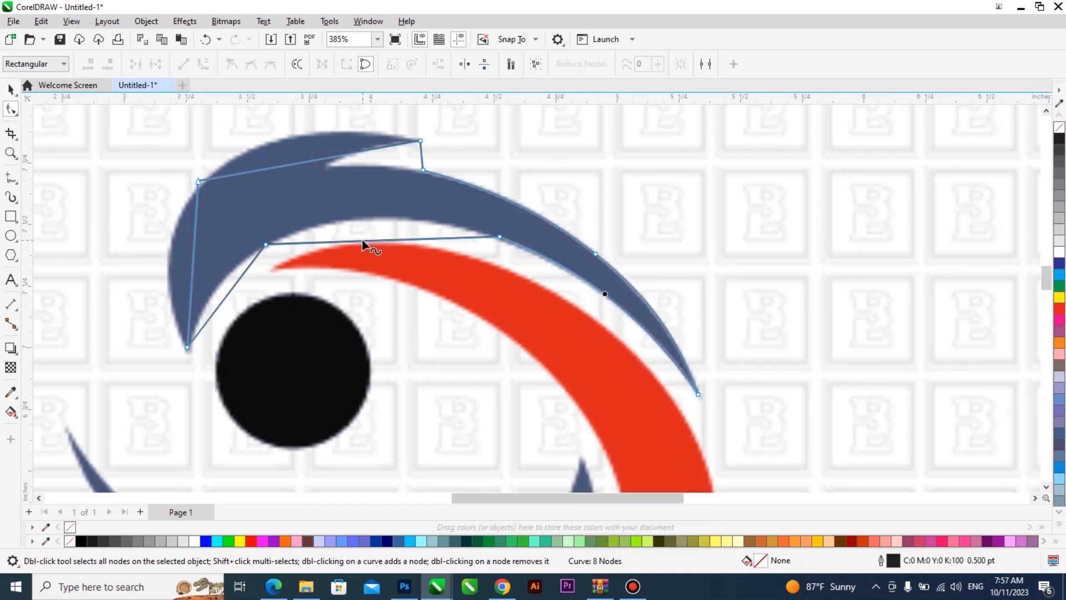
# - Curve the middle segment of the inner outline along the swoosh, and convert it back to a straight line
pyautogui.click(417, 240)
pyautogui.rightClick(384, 245)
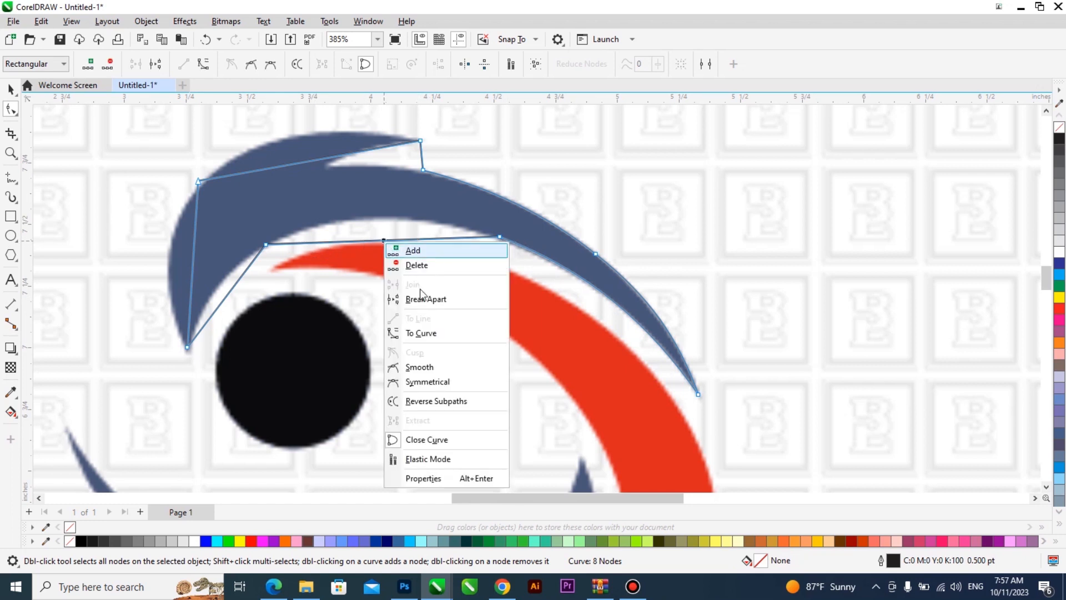
pyautogui.click(436, 332)
pyautogui.moveTo(385, 240); pyautogui.dragTo(379, 220)
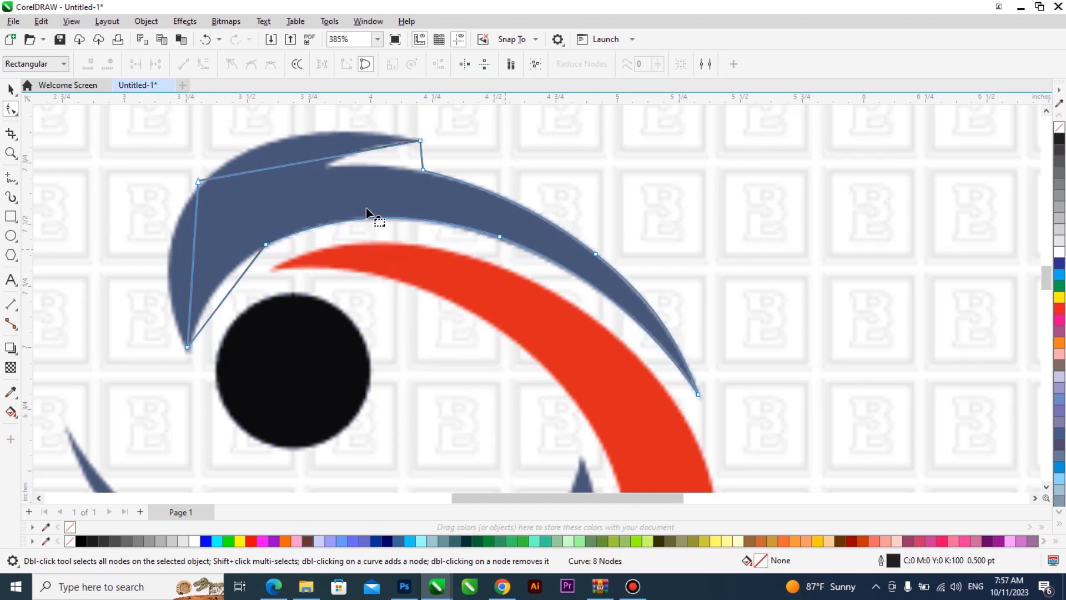
pyautogui.rightClick(393, 217)
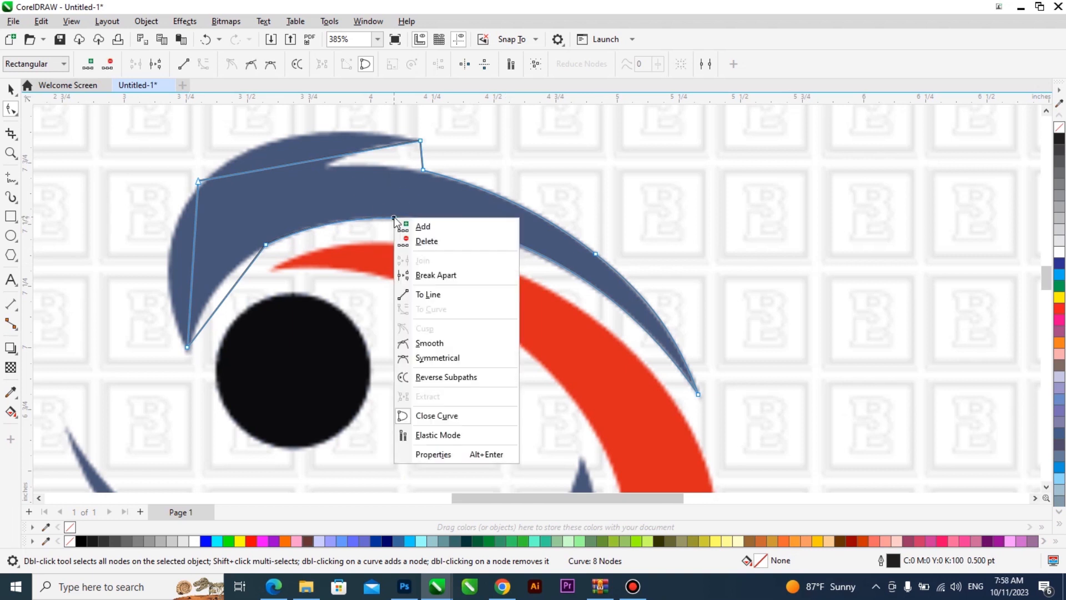
pyautogui.click(437, 300)
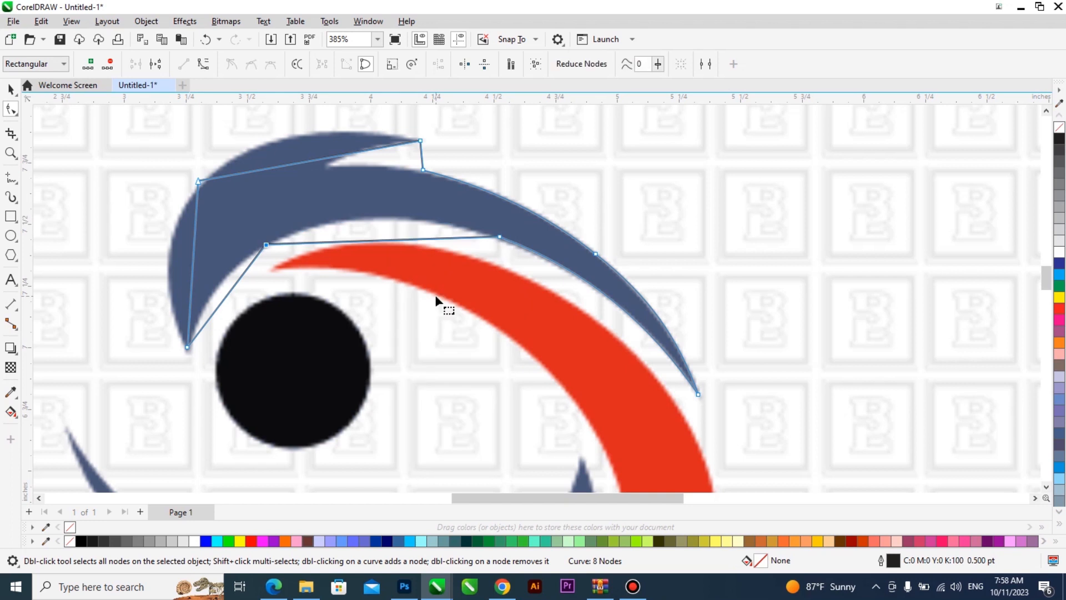
# - Convert the straight middle segment of the inner outline to a curve and bend it onto the swoosh's inner edge
pyautogui.rightClick(381, 245)
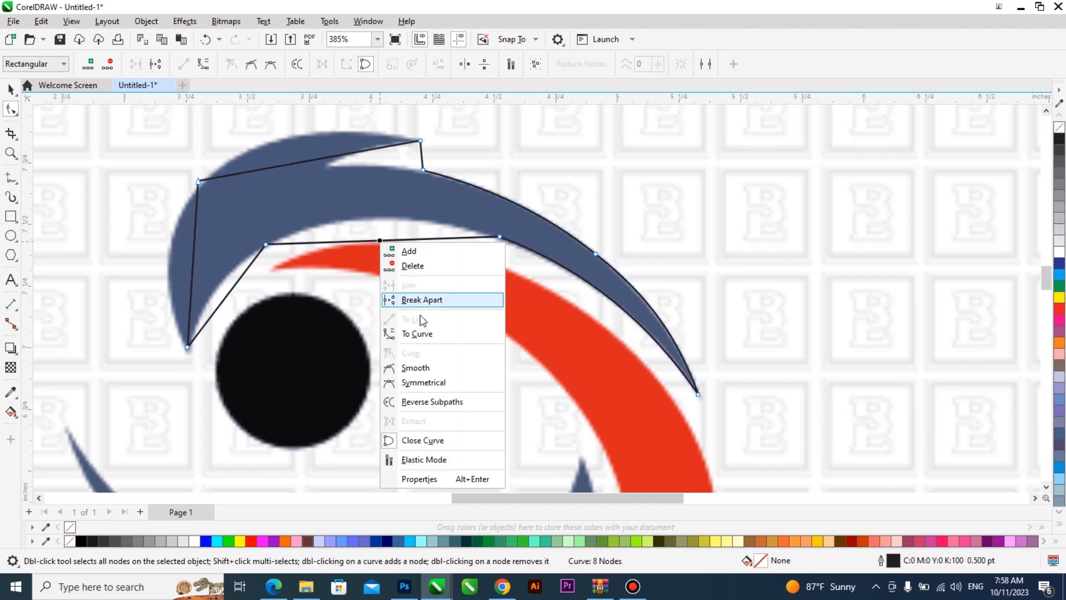
pyautogui.click(414, 333)
pyautogui.moveTo(392, 244); pyautogui.dragTo(378, 219)
# - Convert the upper-left and left outer segments to curves, bend them around the swoosh, and adjust the node joining them
pyautogui.rightClick(336, 162)
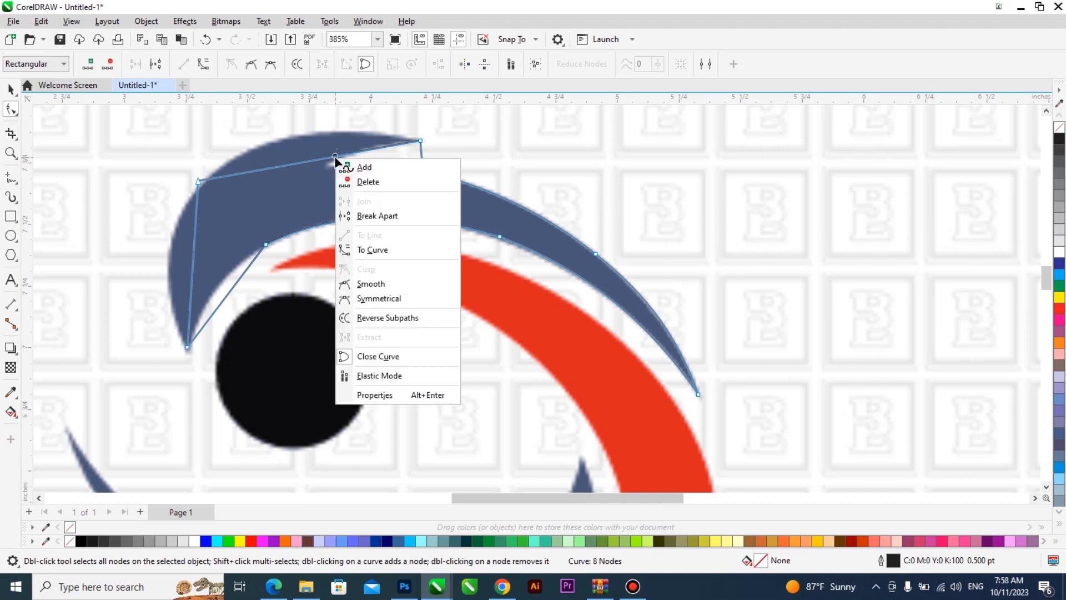
pyautogui.click(386, 248)
pyautogui.moveTo(296, 168); pyautogui.dragTo(290, 137)
pyautogui.rightClick(207, 267)
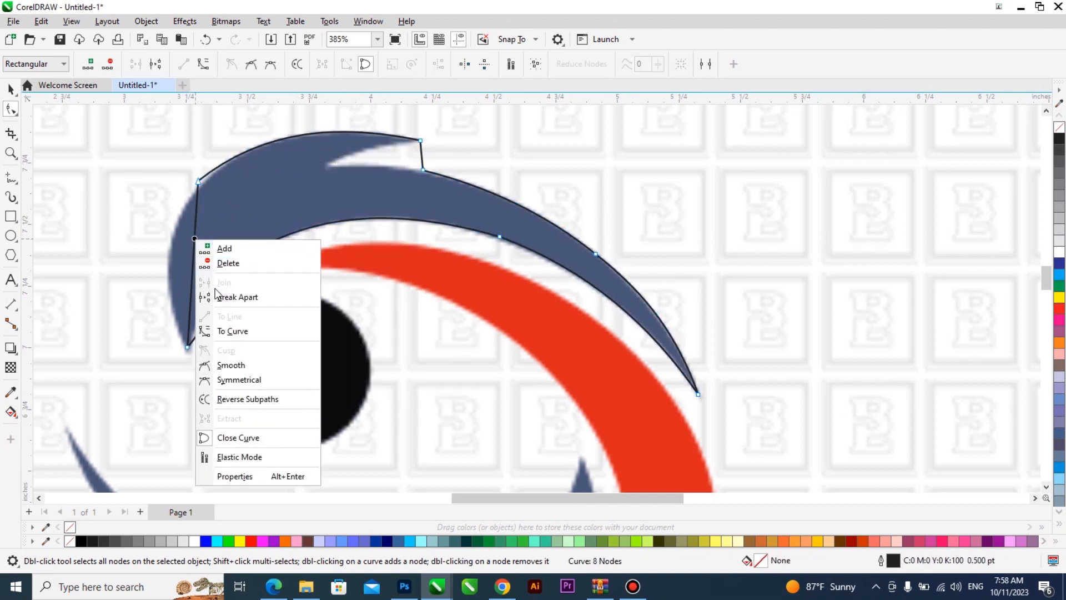
pyautogui.click(232, 330)
pyautogui.moveTo(185, 259); pyautogui.dragTo(169, 256)
pyautogui.click(198, 181)
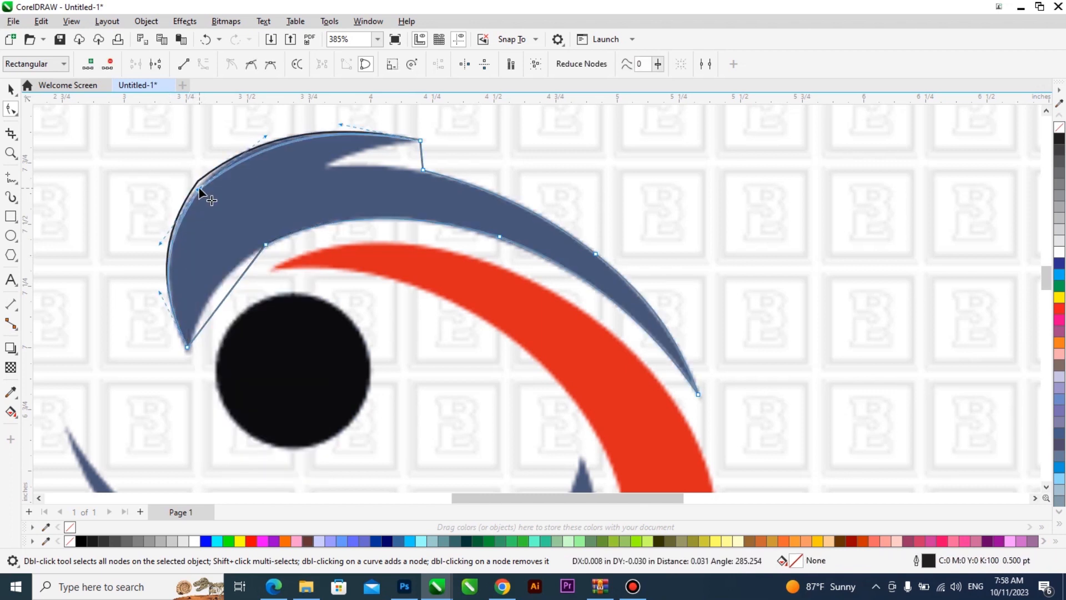
# - Convert the inner segment leading to the lower-left tip to a curve and bend it along the swoosh's inner edge
pyautogui.rightClick(243, 272)
pyautogui.click(282, 365)
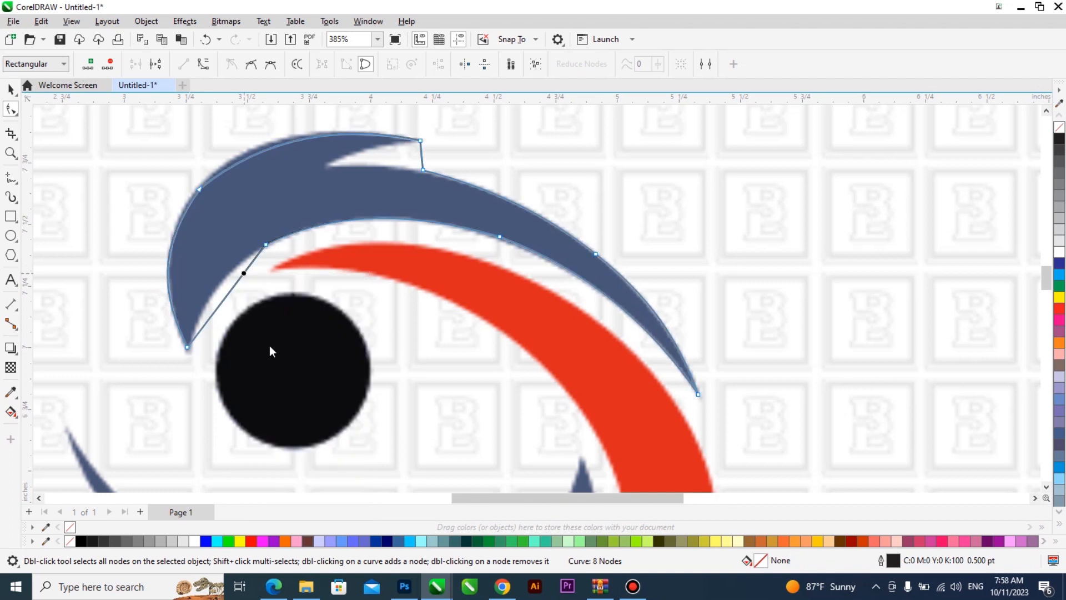
pyautogui.scroll(2, 255, 322)
pyautogui.moveTo(233, 289); pyautogui.dragTo(220, 270)
pyautogui.scroll(-2, 329, 314)
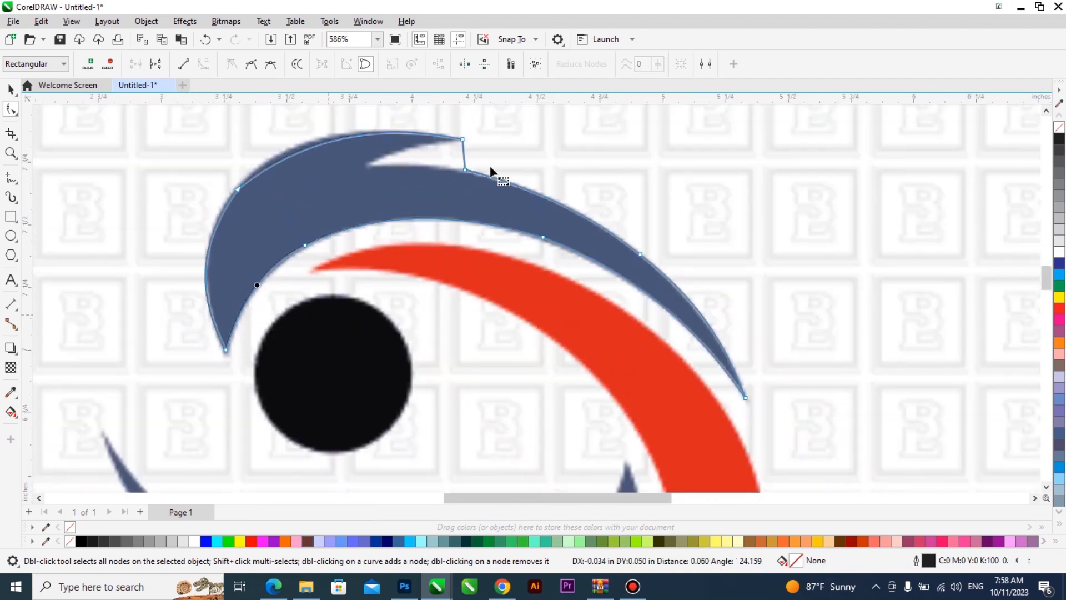
# - Add a node on the short edge, pull it into the swoosh's notch, and nudge the upper-left outline node into place
pyautogui.doubleClick(464, 154)
pyautogui.moveTo(464, 154); pyautogui.dragTo(368, 164)
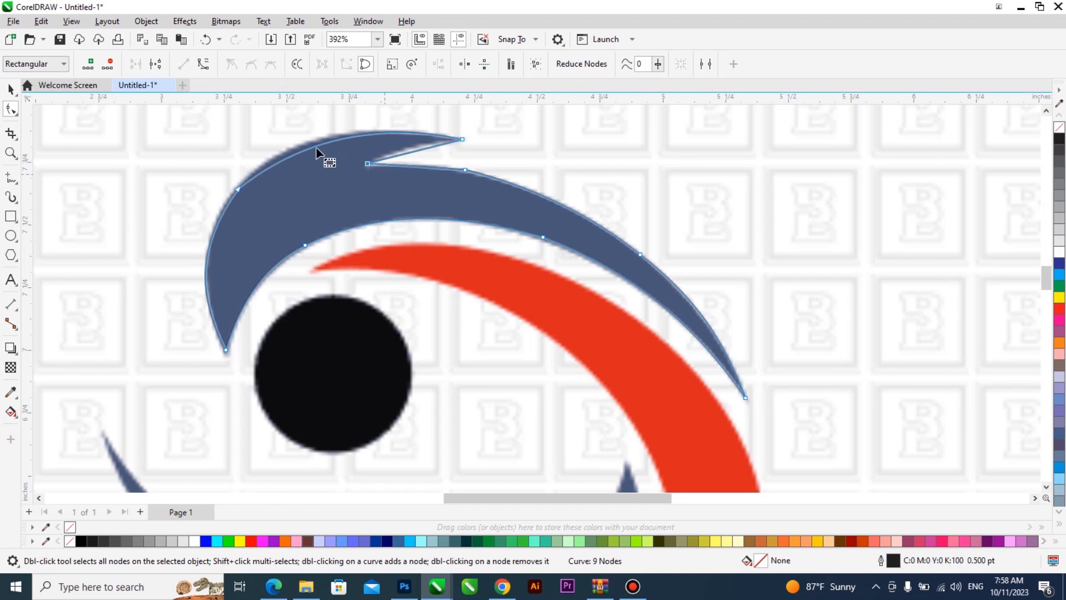
pyautogui.scroll(3, 238, 197)
pyautogui.moveTo(235, 196); pyautogui.dragTo(237, 189)
pyautogui.scroll(-2, 460, 179)
# - Convert the segment between the notch and the upper tip to a curve and bend it along the notch's upper edge
pyautogui.scroll(2, 472, 181)
pyautogui.rightClick(465, 178)
pyautogui.click(502, 269)
pyautogui.scroll(2, 464, 178)
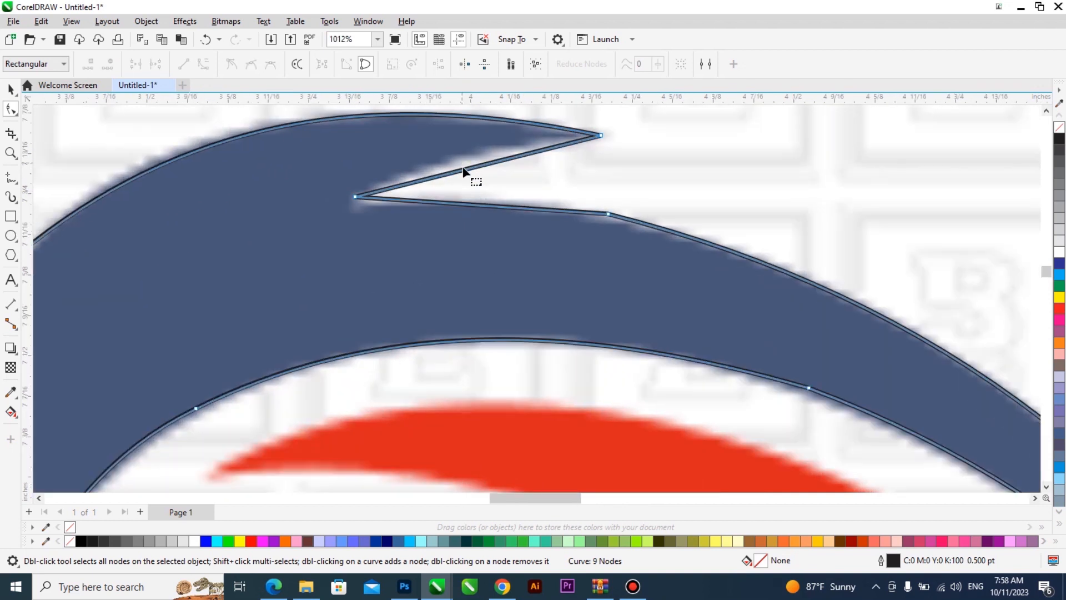
pyautogui.moveTo(463, 169); pyautogui.dragTo(447, 160)
pyautogui.click(594, 220)
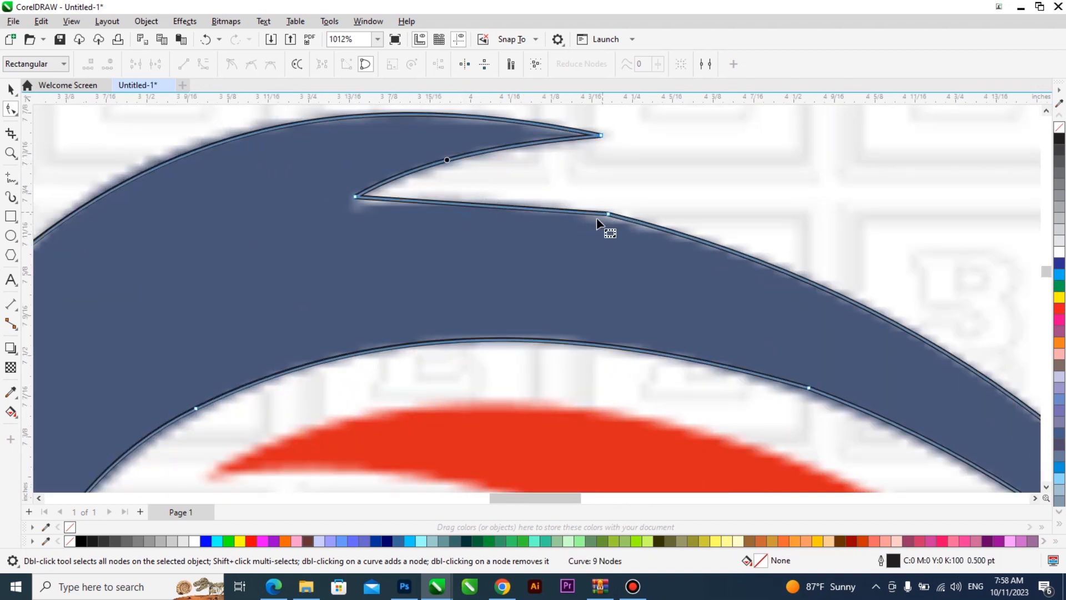
pyautogui.click(355, 197)
pyautogui.scroll(-2, 508, 239)
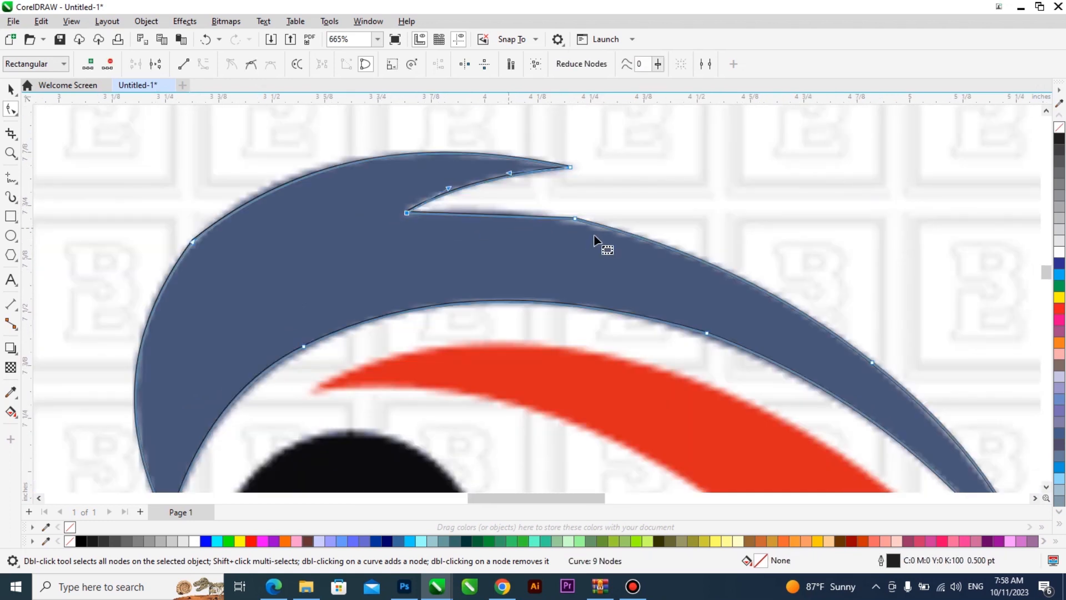
# - Place a copy of the traced swoosh outline in the empty area beside the page
pyautogui.scroll(-3, 452, 224)
pyautogui.click(11, 90)
pyautogui.moveTo(423, 231); pyautogui.dragTo(878, 249)
pyautogui.rightClick(878, 248)
pyautogui.scroll(2, 878, 248)
pyautogui.click(569, 351)
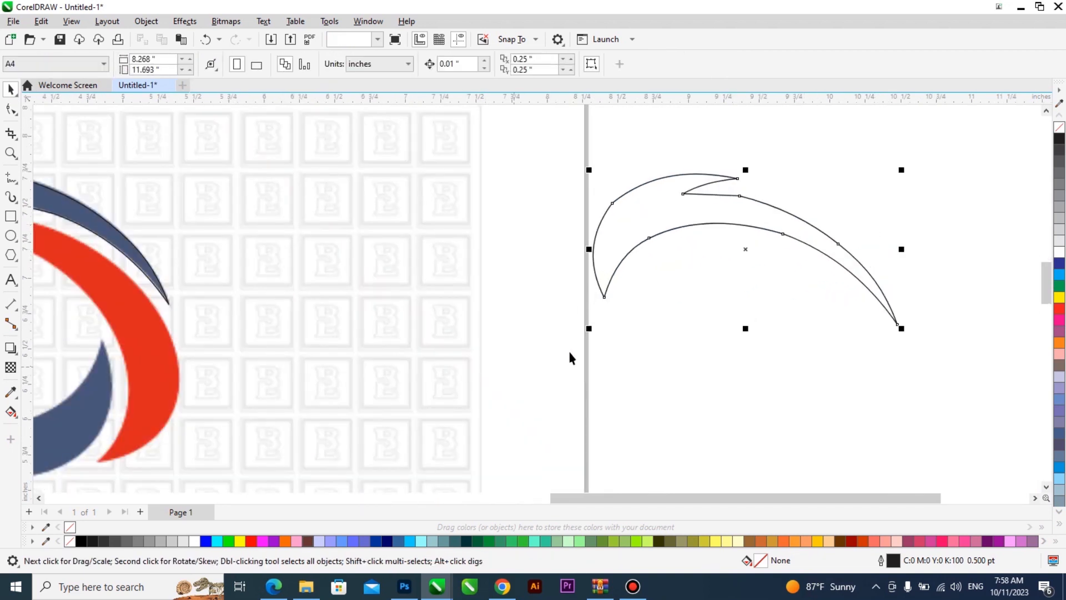
# - Fill the copied swoosh outline with the blue sampled from the original logo's upper swoosh using the Color Eyedropper
pyautogui.scroll(-2, 620, 407)
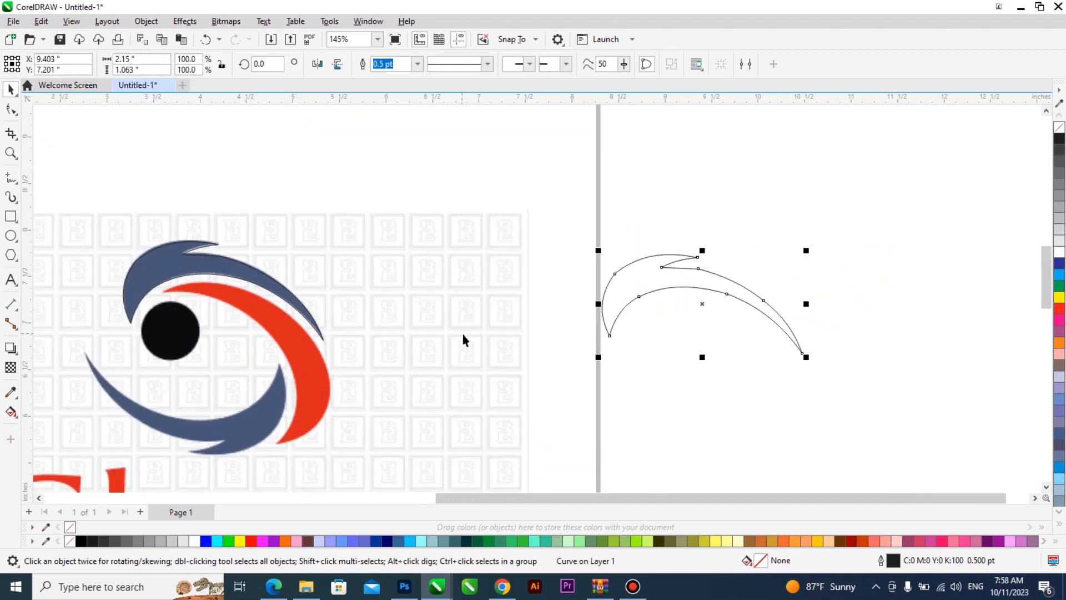
pyautogui.click(10, 393)
pyautogui.click(183, 266)
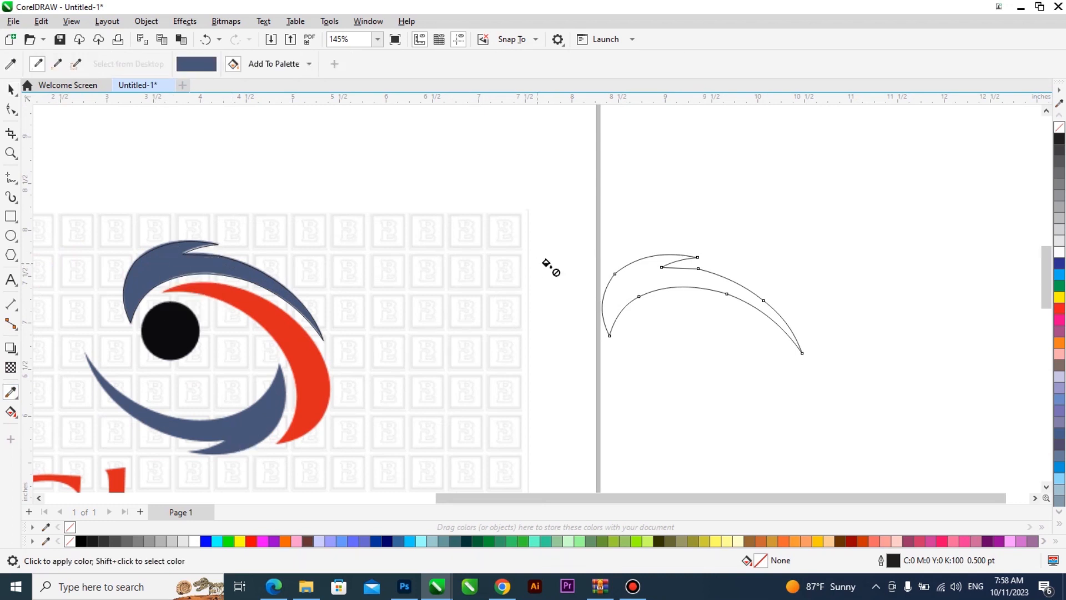
pyautogui.click(628, 279)
pyautogui.press('space')
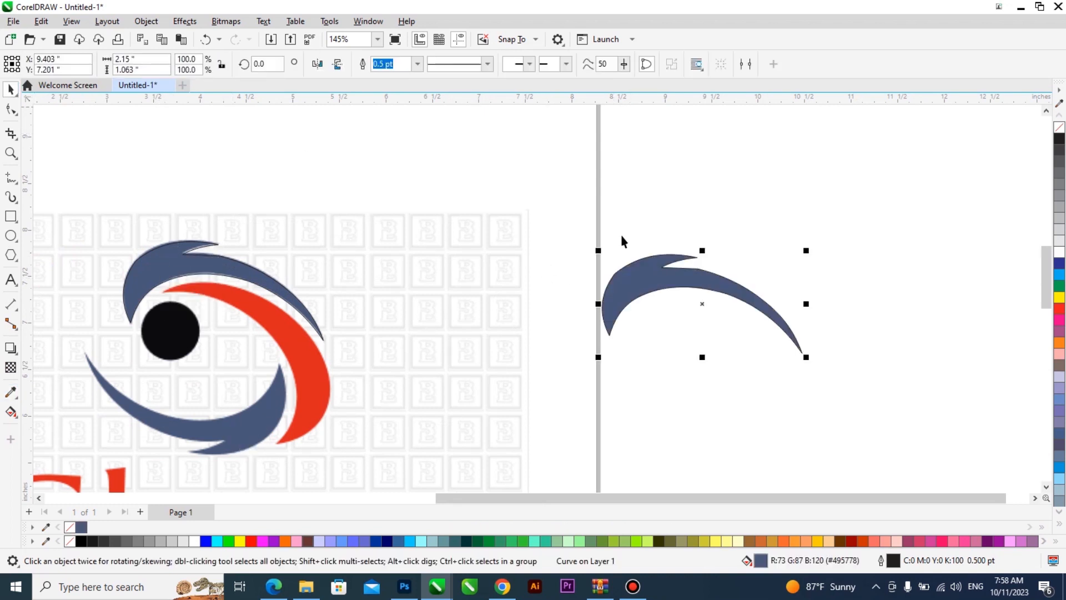
# - Examine the filled swoosh's outline up close for uneven corners at its nodes
pyautogui.scroll(2, 741, 293)
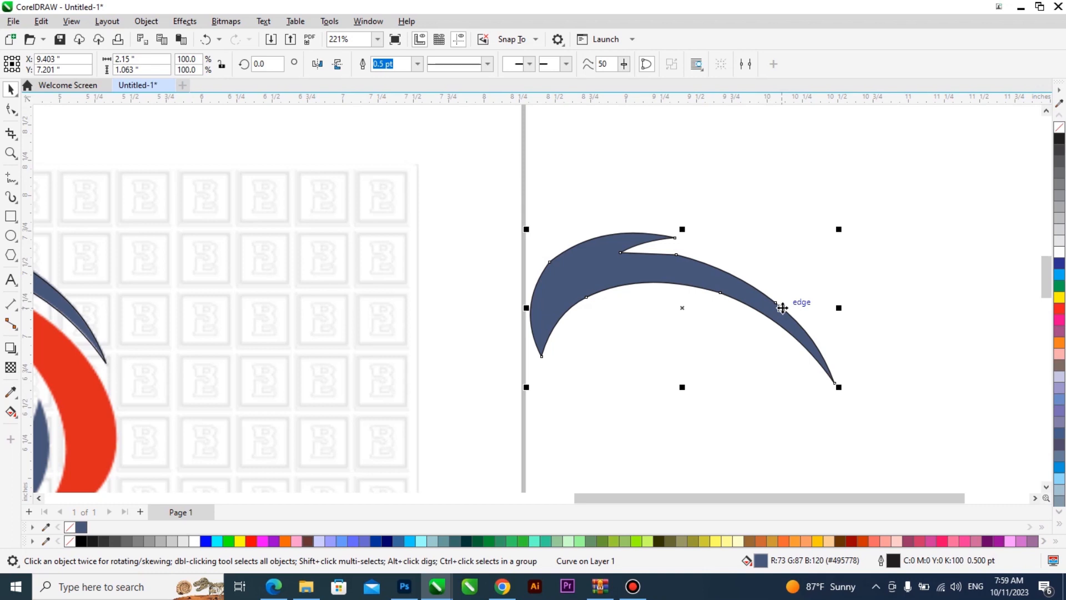
pyautogui.scroll(3, 782, 308)
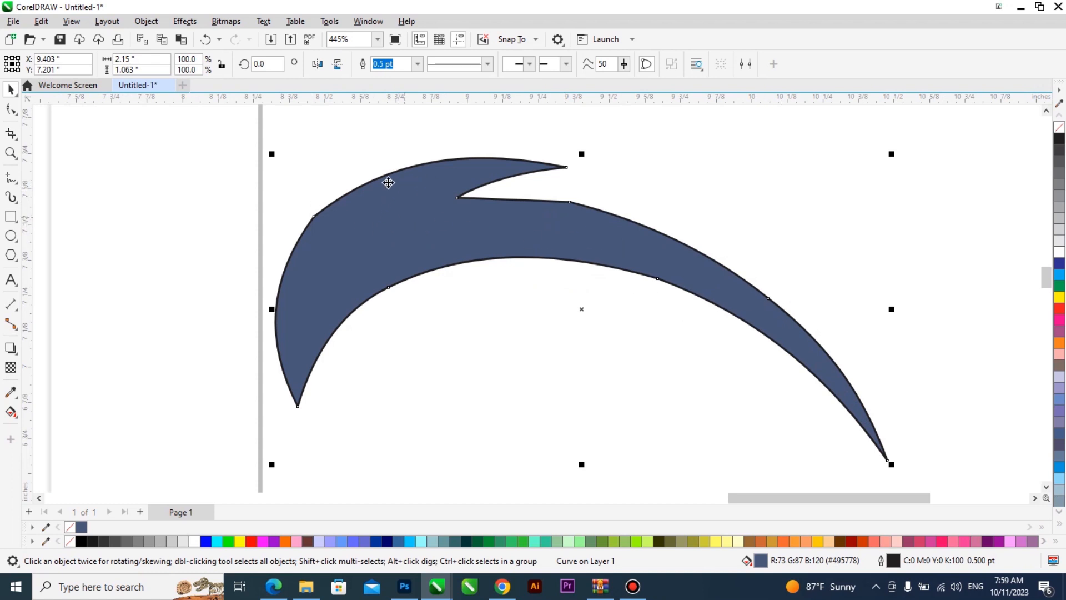
pyautogui.scroll(4, 324, 231)
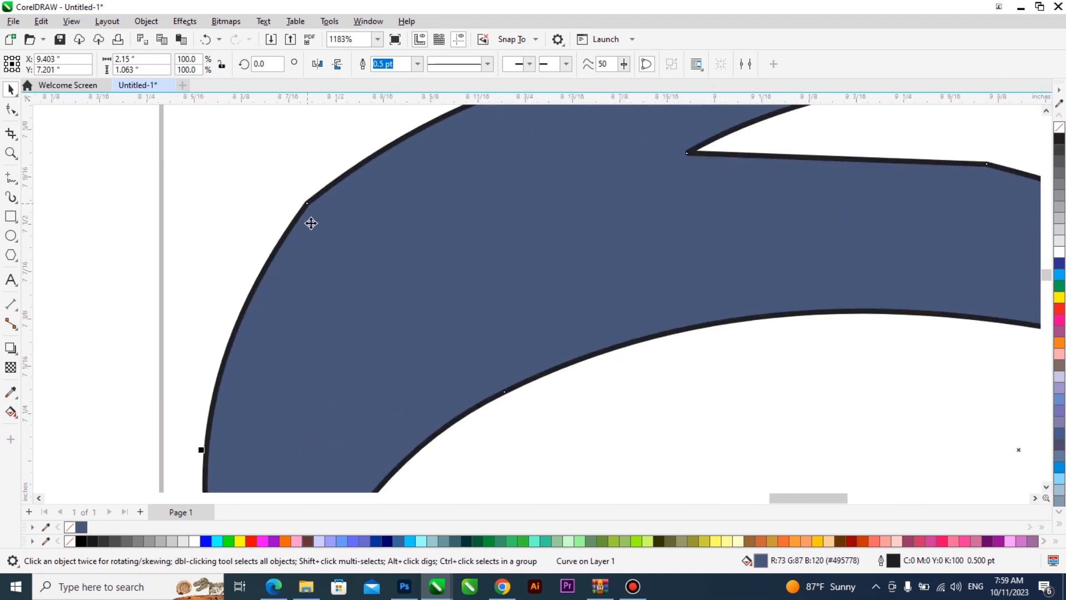
pyautogui.scroll(-3, 333, 222)
pyautogui.scroll(1, 577, 209)
pyautogui.scroll(2, 579, 204)
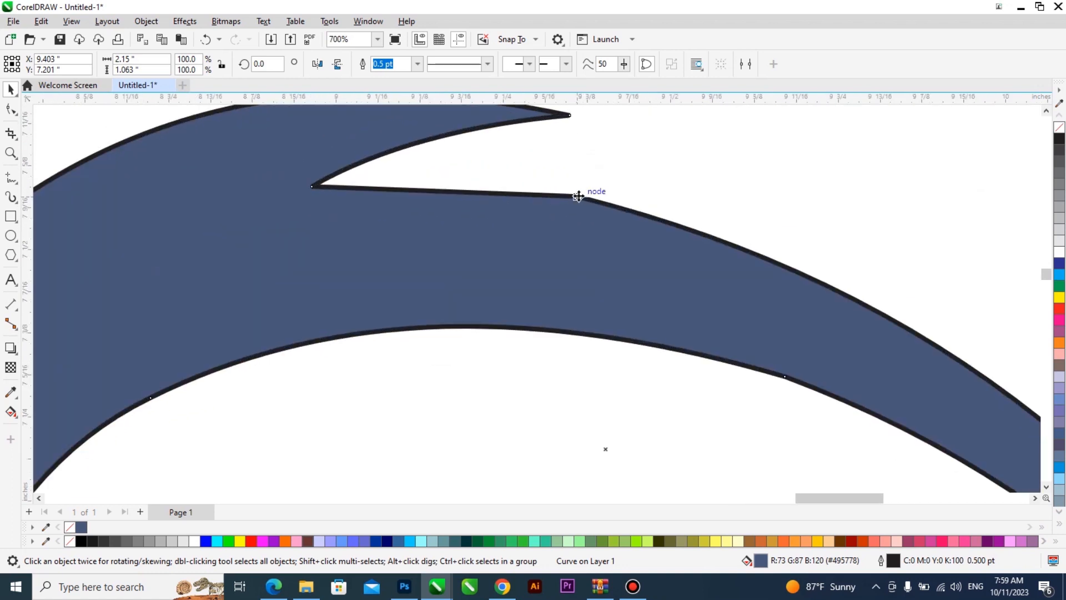
pyautogui.scroll(-2, 671, 271)
pyautogui.scroll(1, 718, 327)
pyautogui.scroll(1, 718, 322)
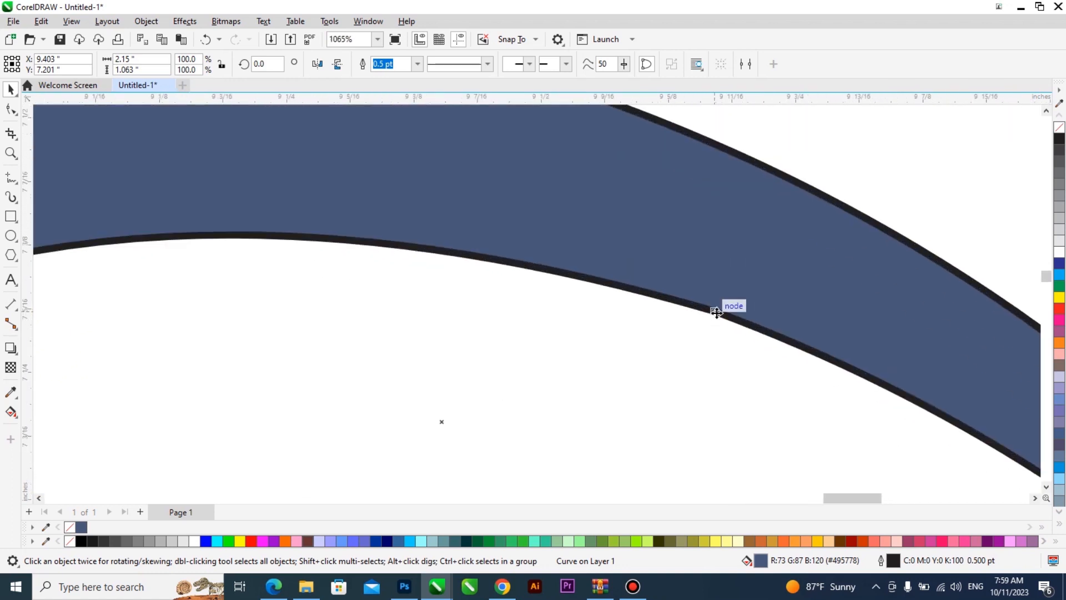
pyautogui.scroll(-2, 716, 311)
pyautogui.scroll(-2, 719, 286)
# - Smooth the swoosh's upper-left corner by adding a node on each side of the corner node and deleting that corner node
pyautogui.doubleClick(502, 269)
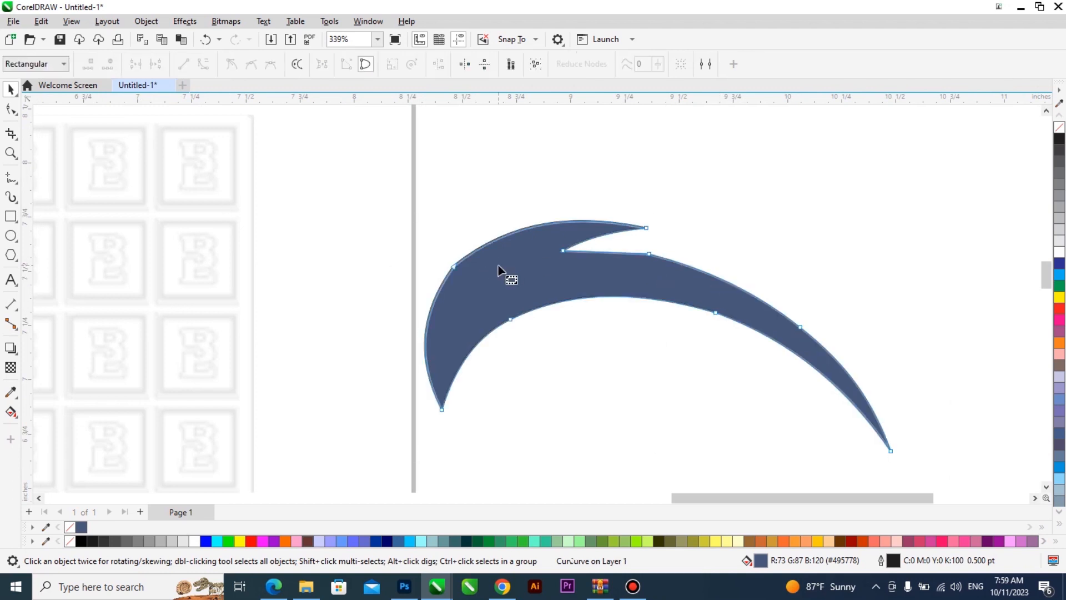
pyautogui.click(12, 90)
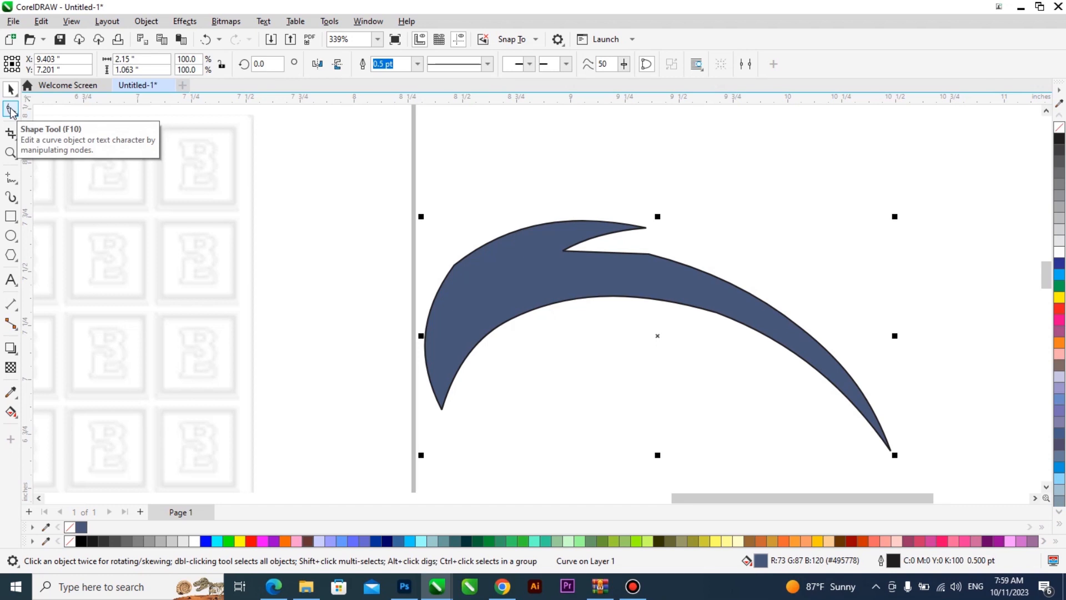
pyautogui.click(11, 110)
pyautogui.scroll(1, 469, 265)
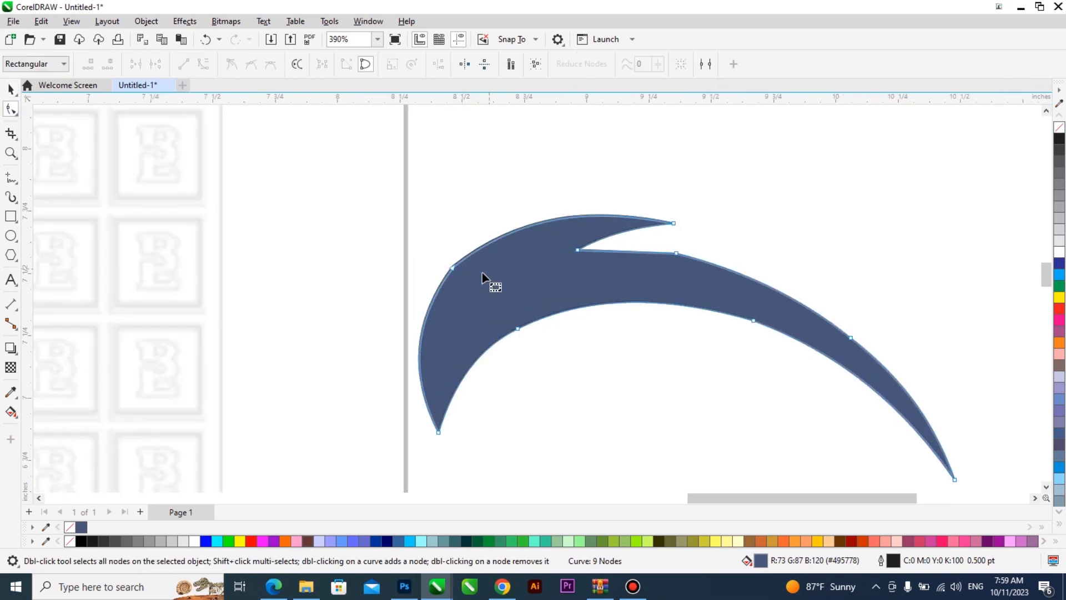
pyautogui.scroll(3, 483, 274)
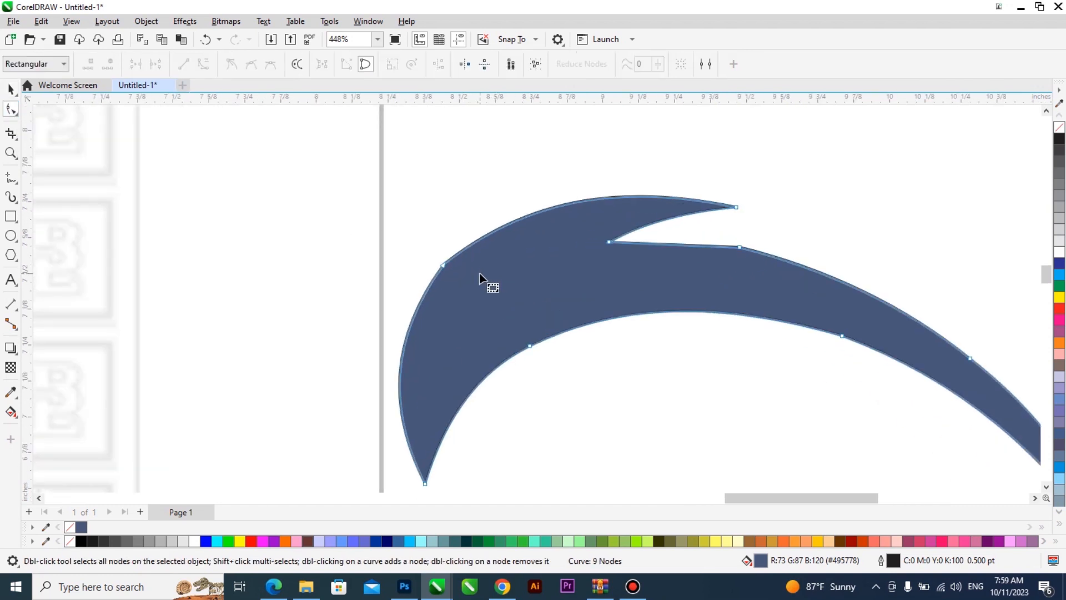
pyautogui.doubleClick(498, 223)
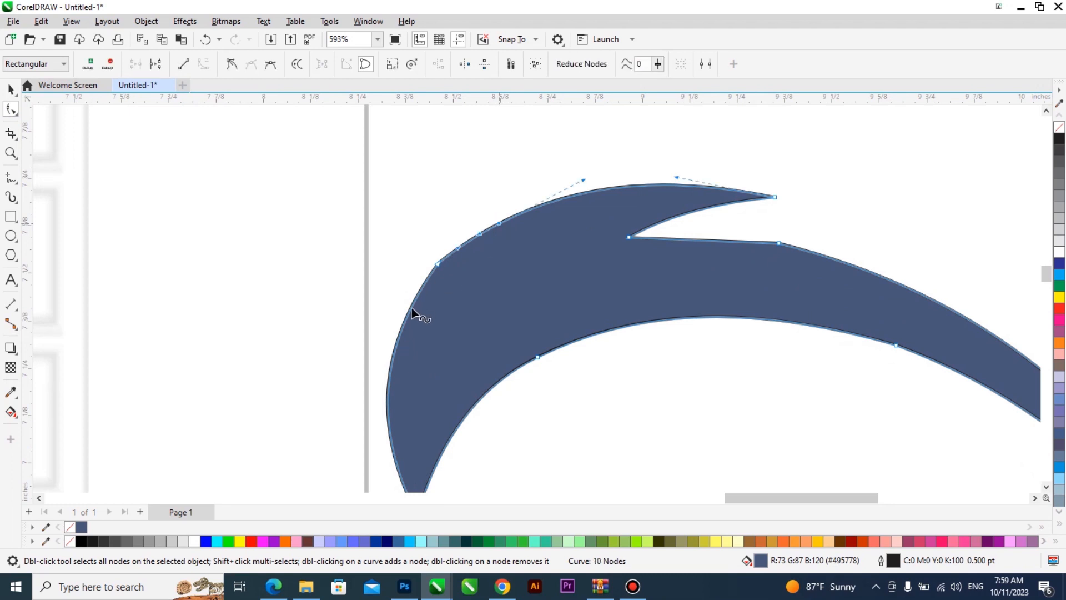
pyautogui.doubleClick(399, 335)
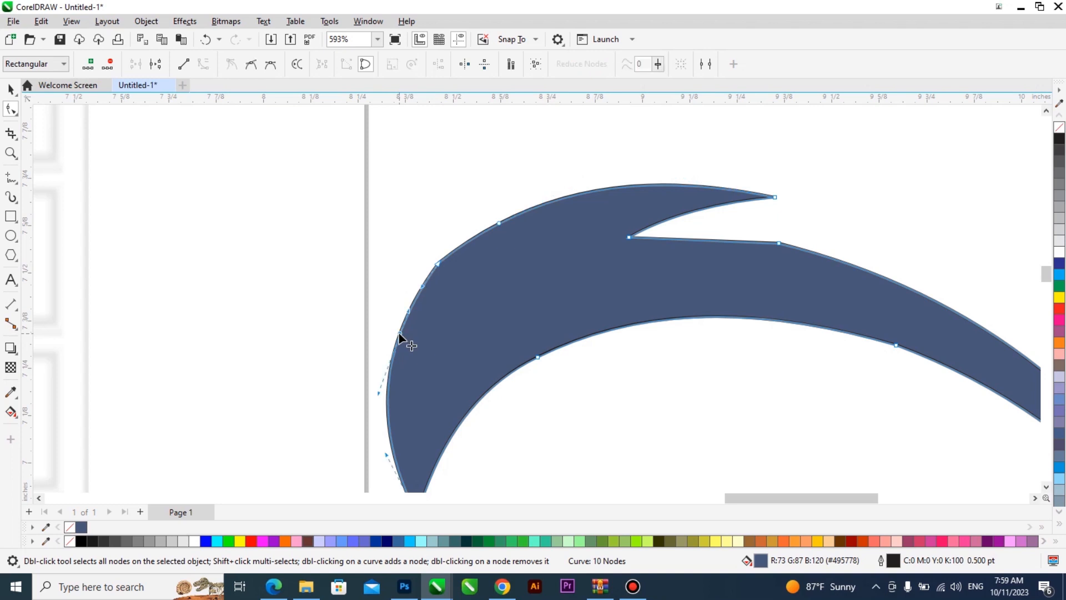
pyautogui.doubleClick(438, 265)
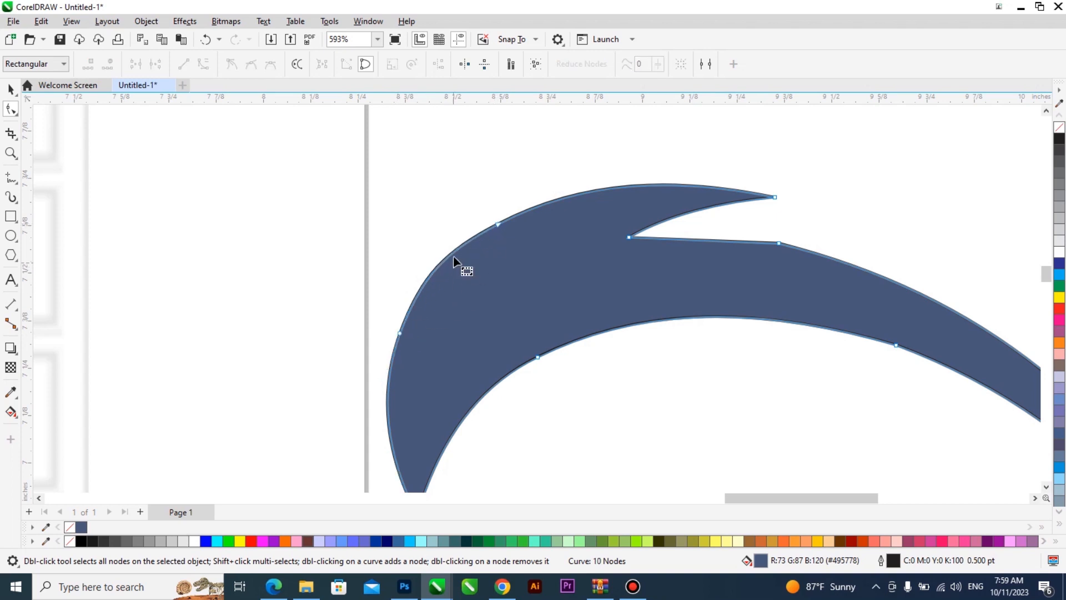
# - Round the corner to the right of the notch by adding a node on either side and removing the corner node
pyautogui.scroll(-1, 371, 294)
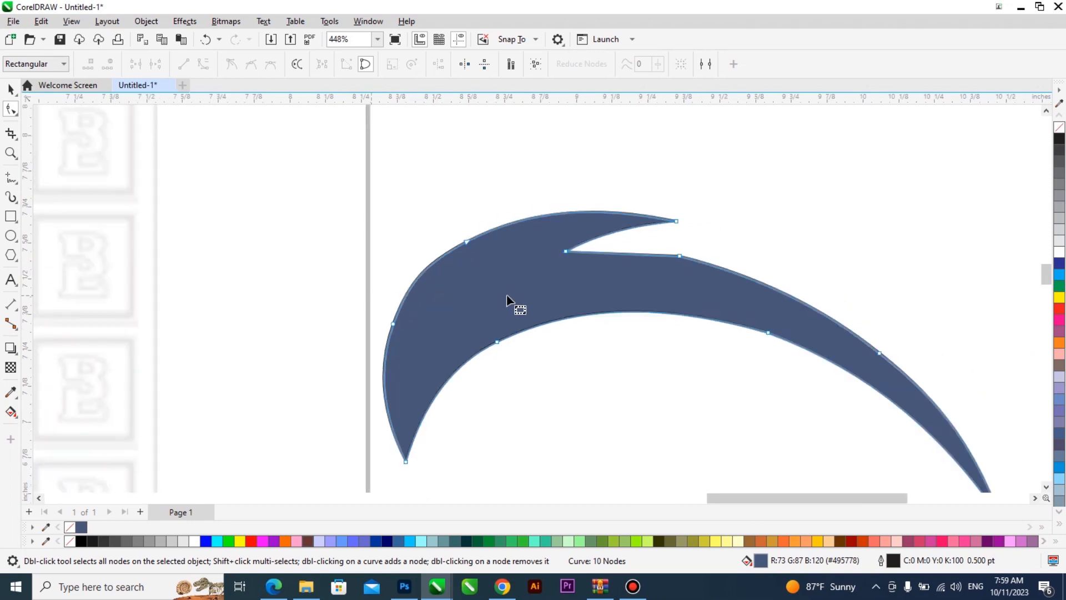
pyautogui.scroll(2, 682, 257)
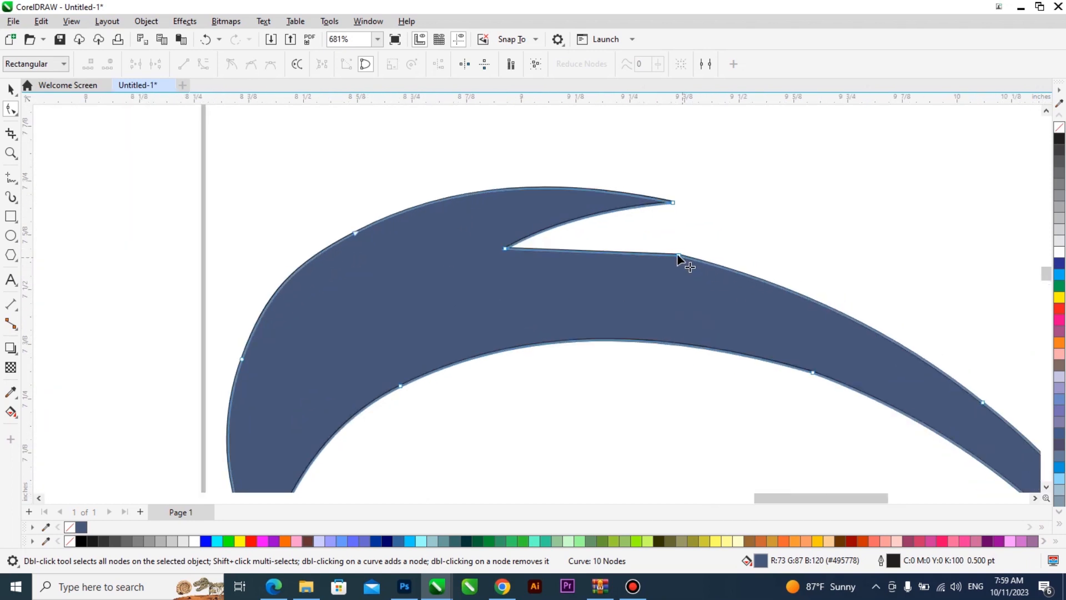
pyautogui.doubleClick(782, 287)
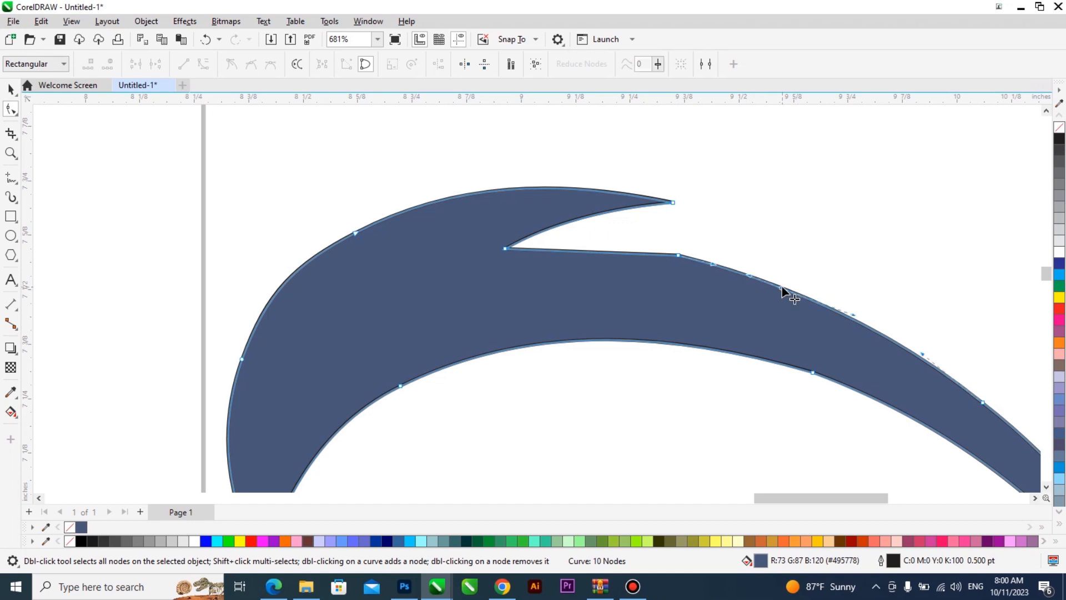
pyautogui.doubleClick(577, 253)
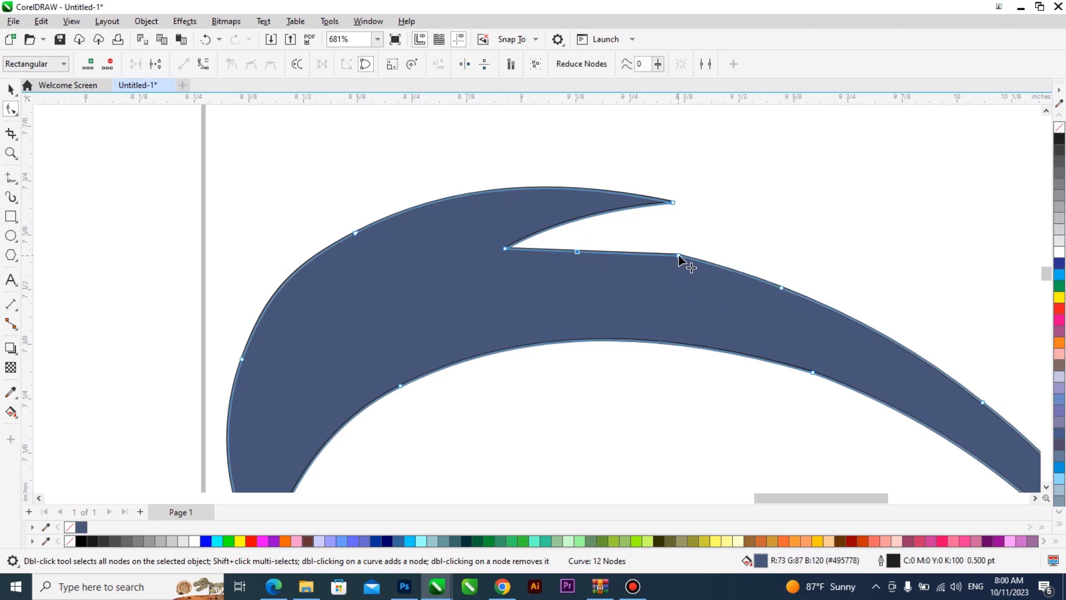
pyautogui.doubleClick(678, 256)
pyautogui.scroll(-2, 571, 294)
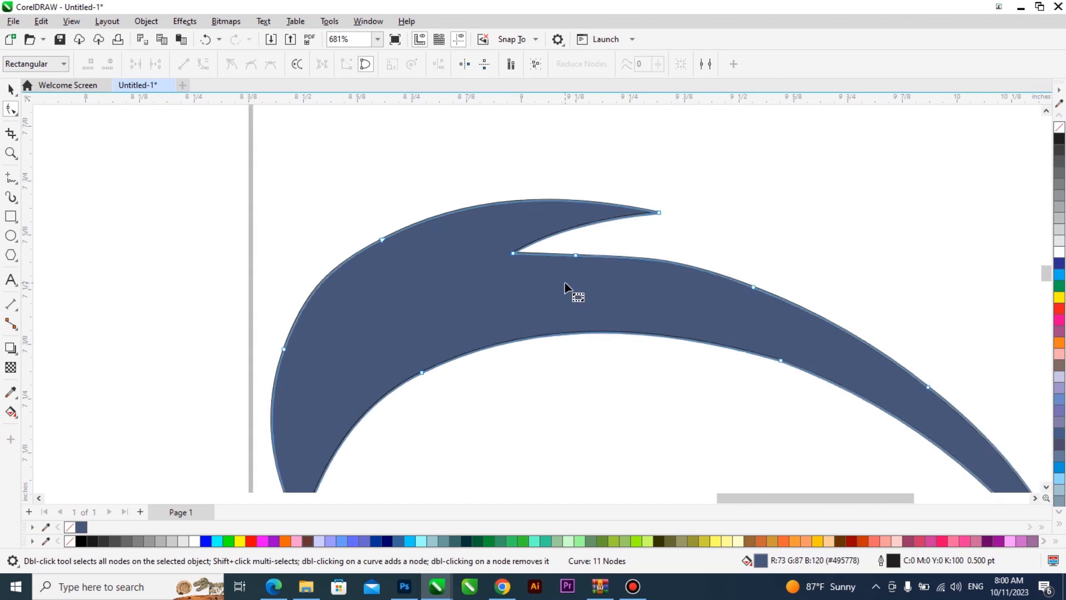
# - Smooth the left bend of the swoosh's inner edge by adding nodes on both sides, deleting the node between them, and ending node editing
pyautogui.doubleClick(522, 328)
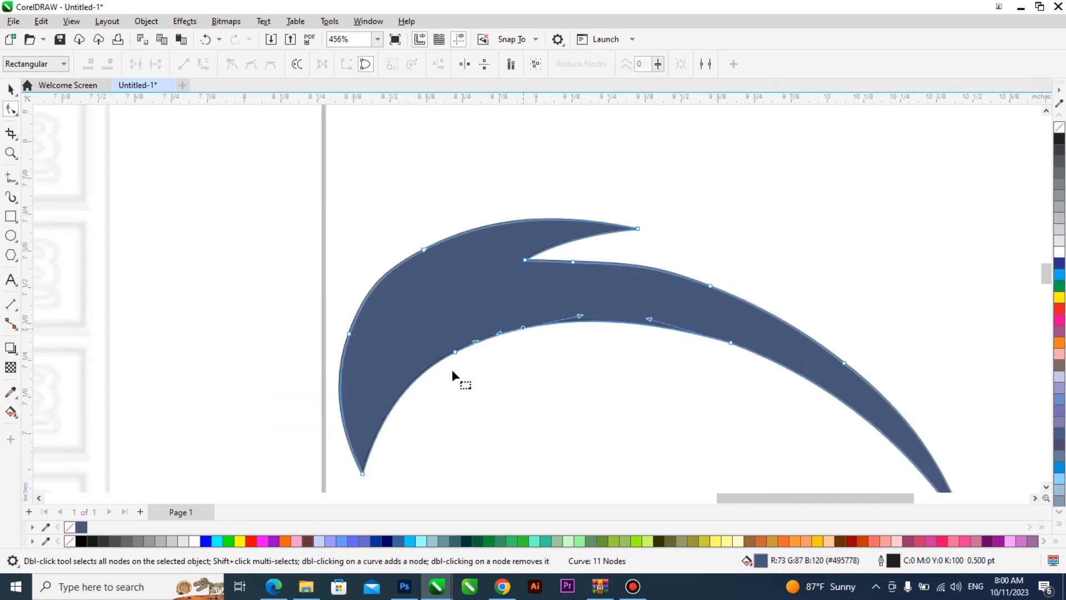
pyautogui.click(406, 389)
pyautogui.doubleClick(455, 352)
pyautogui.scroll(-3, 799, 366)
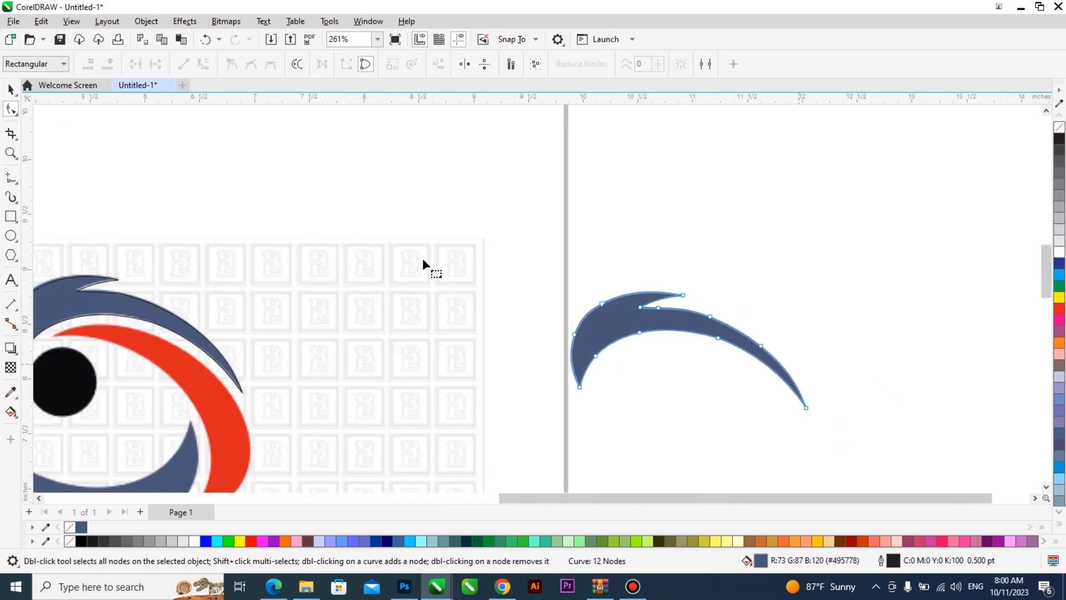
pyautogui.click(11, 88)
# - Compare the smoothed swoosh with the complete original logo
pyautogui.scroll(-2, 715, 298)
pyautogui.scroll(-2, 715, 298)
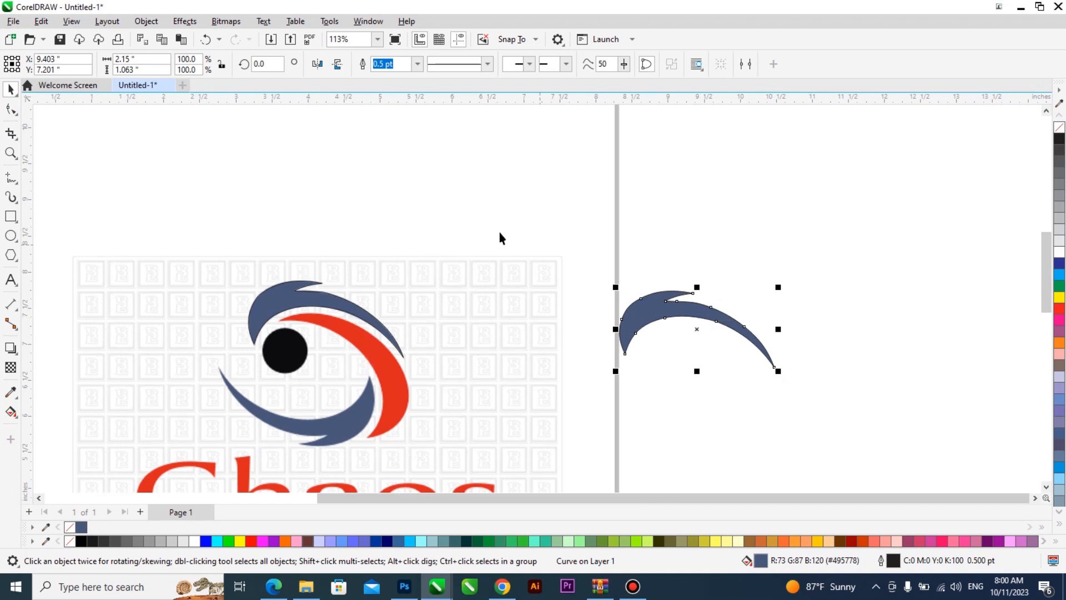
pyautogui.scroll(-3, 498, 232)
pyautogui.scroll(1, 473, 332)
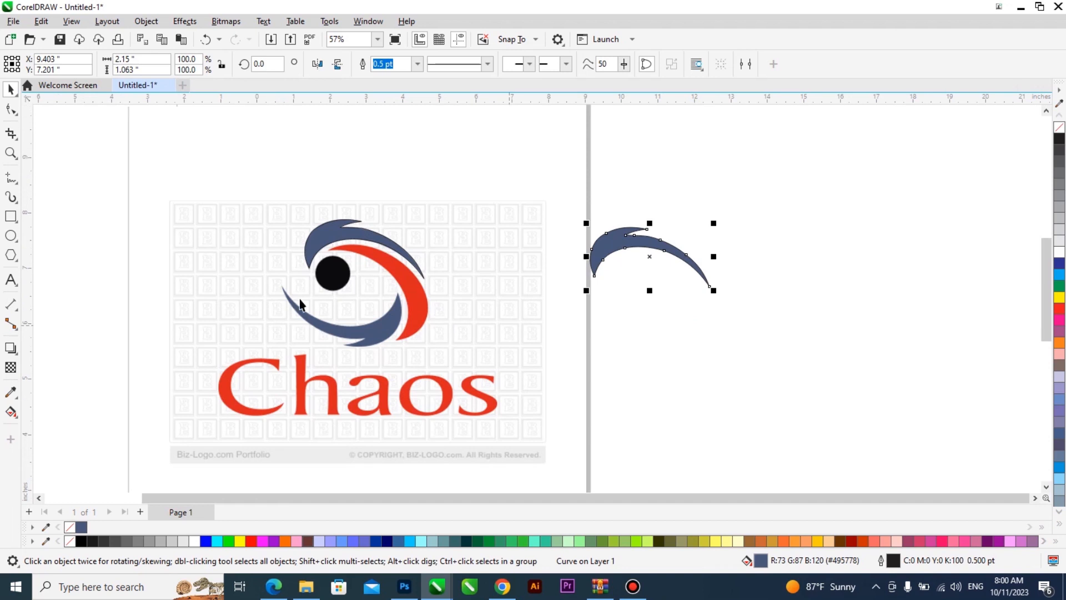
pyautogui.scroll(2, 377, 288)
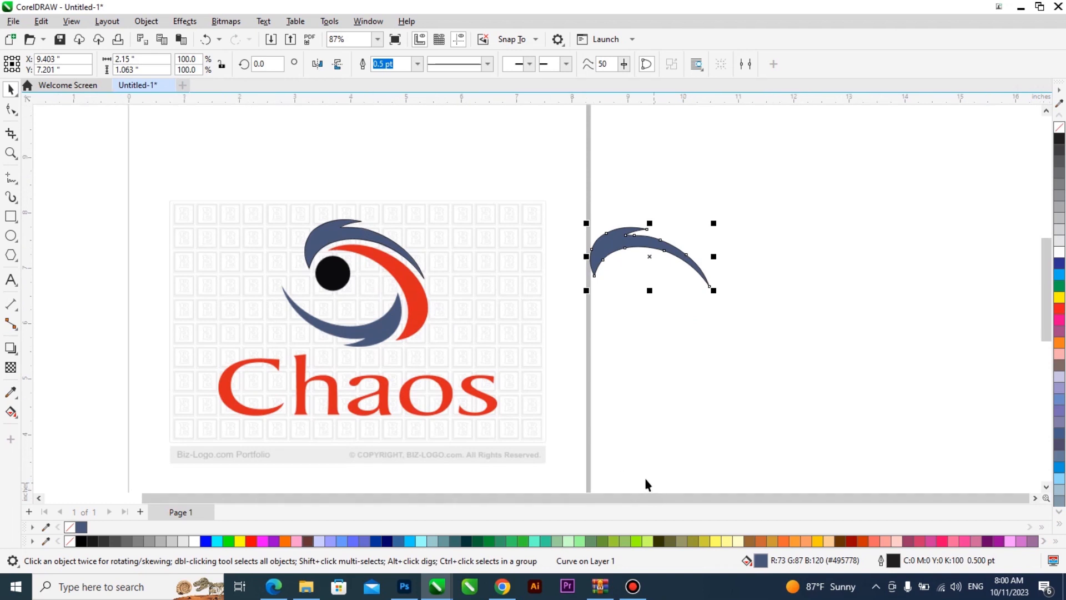